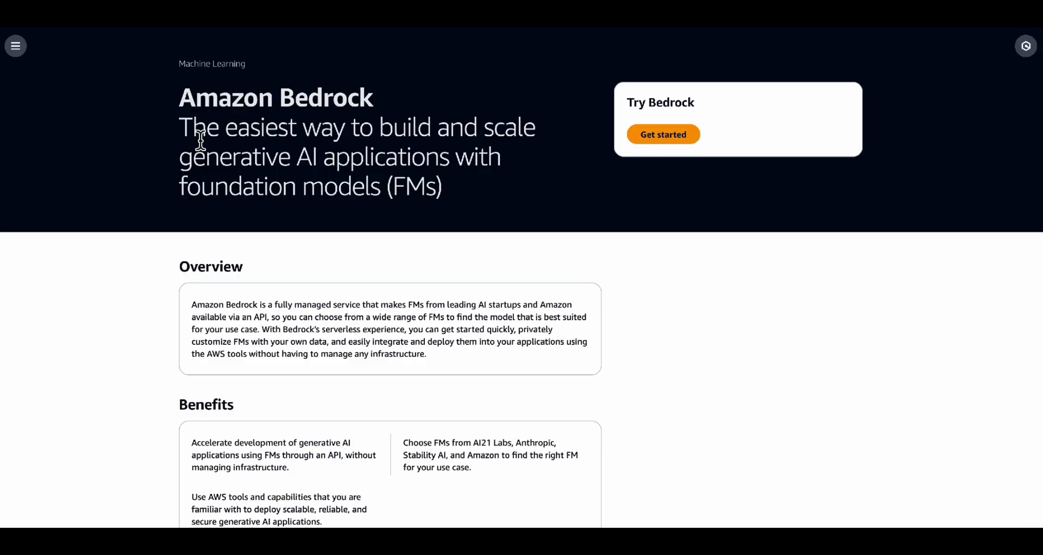
# Open the knowledge bases section of Amazon Bedrock and start creating a new knowledge base
pyautogui.click(23, 52)
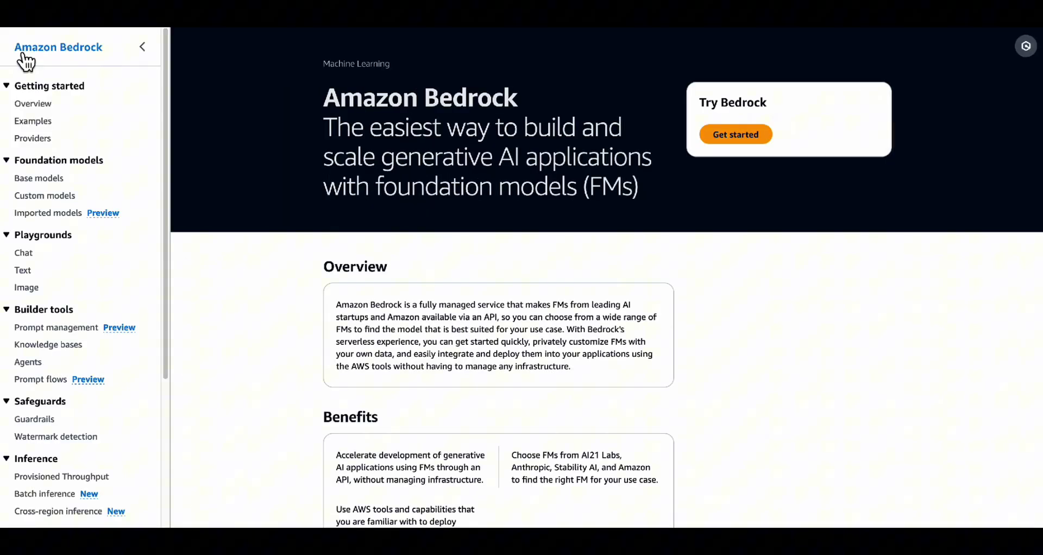
pyautogui.click(51, 349)
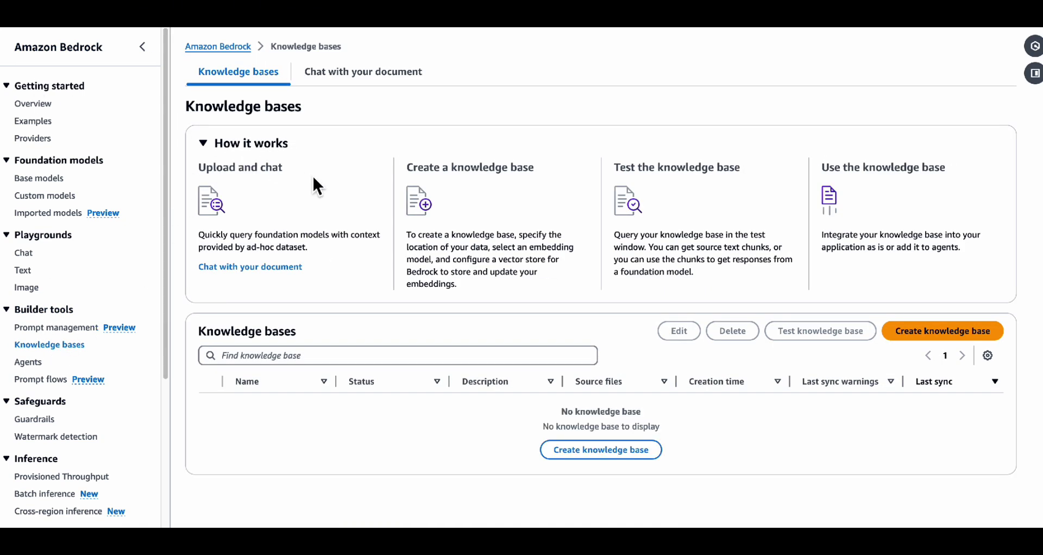
pyautogui.click(934, 338)
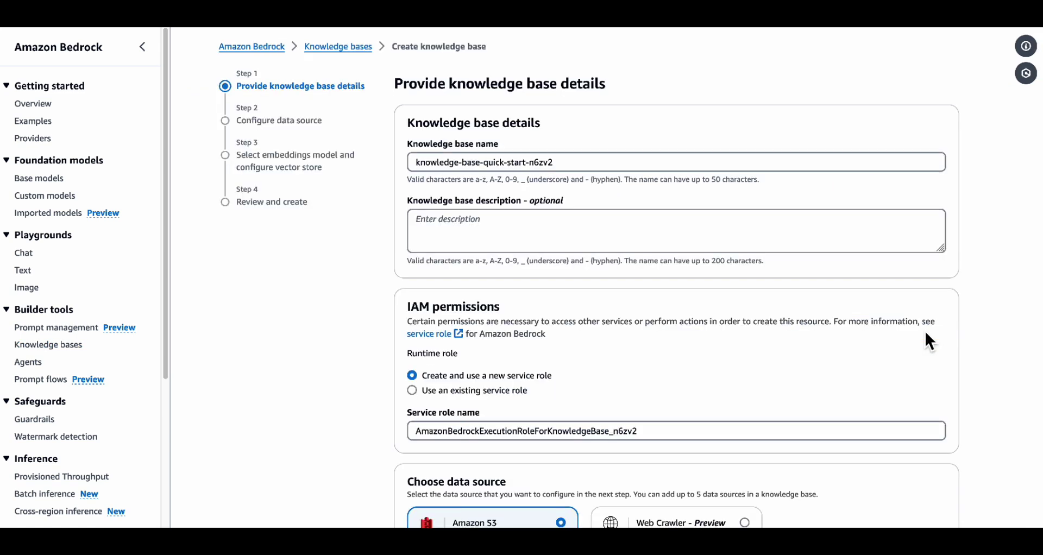
# Describe the knowledge base as "Amazon shareholder letter", keep the new service role and Amazon S3 source, and continue to data source configuration
pyautogui.click(610, 226)
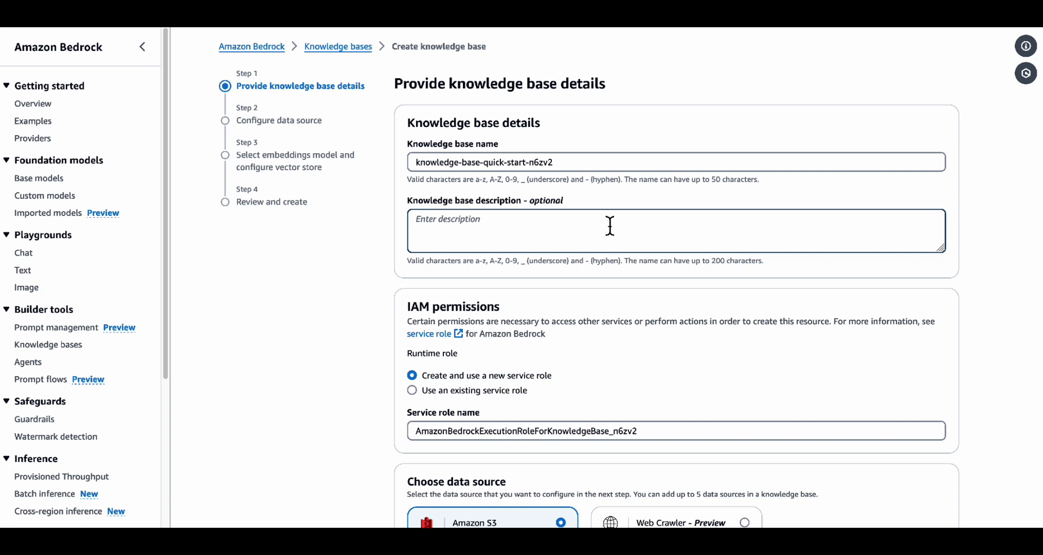
pyautogui.write('Amazon shareholder letter')
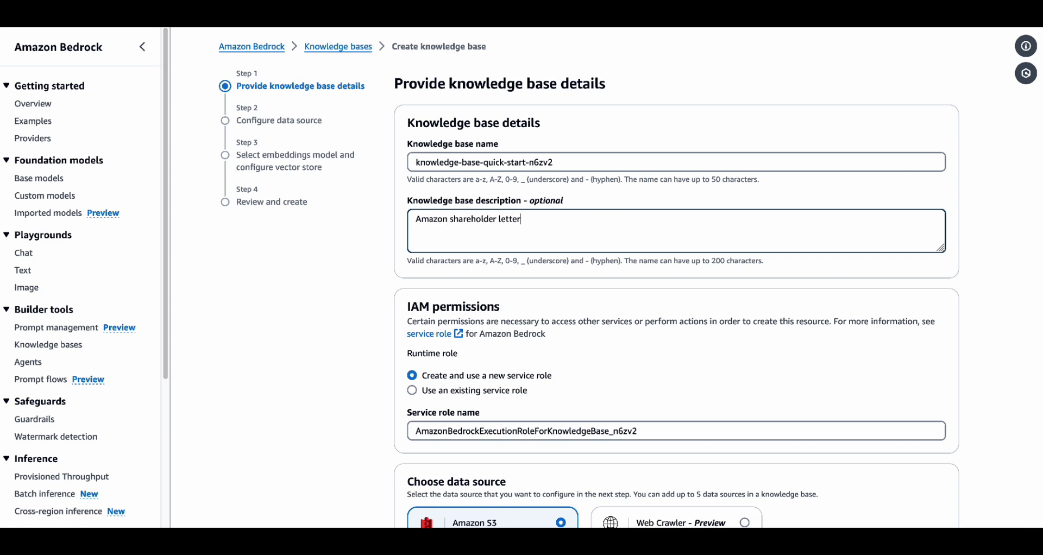
pyautogui.scroll(-3, 409, 247)
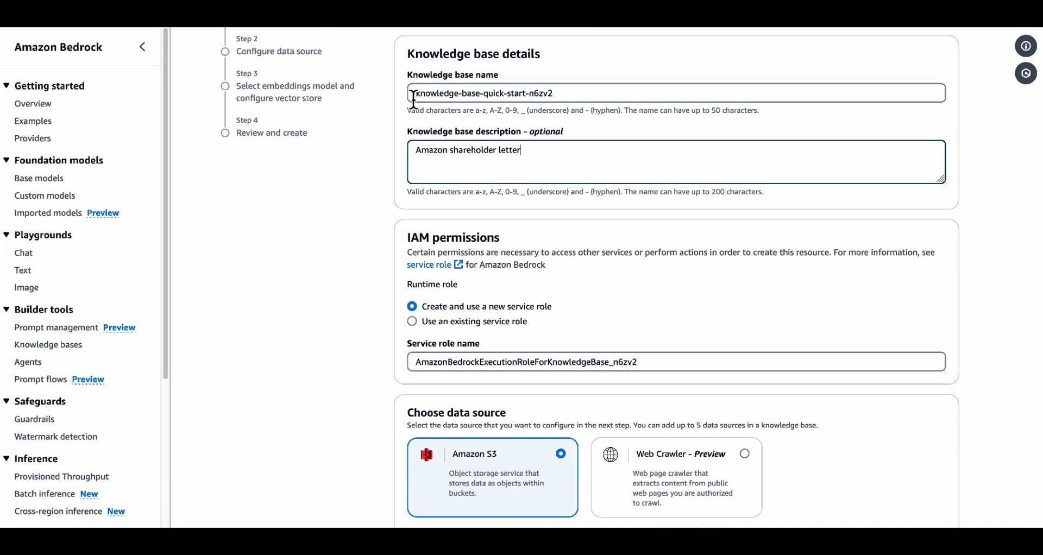
pyautogui.scroll(-4, 414, 99)
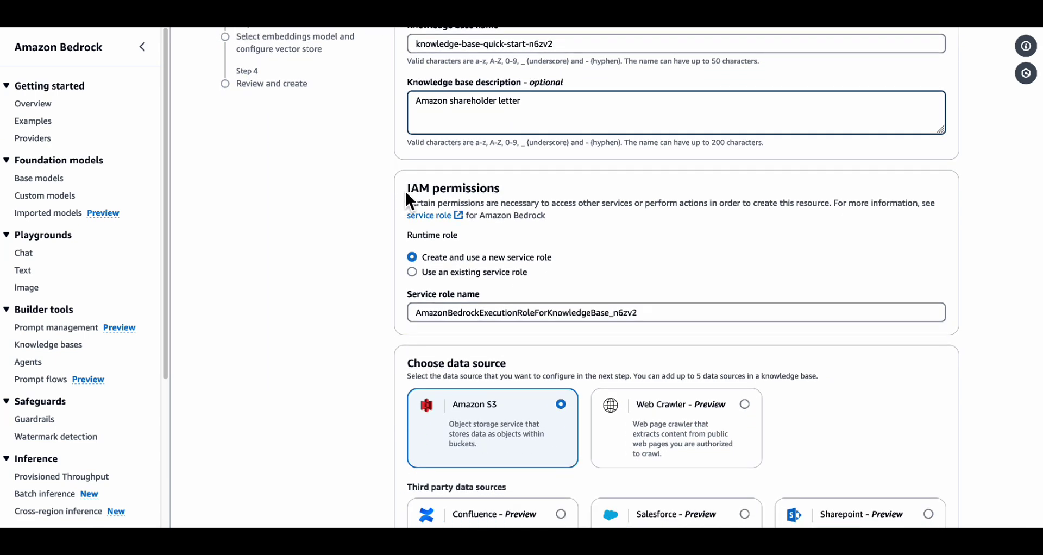
pyautogui.scroll(-1, 409, 197)
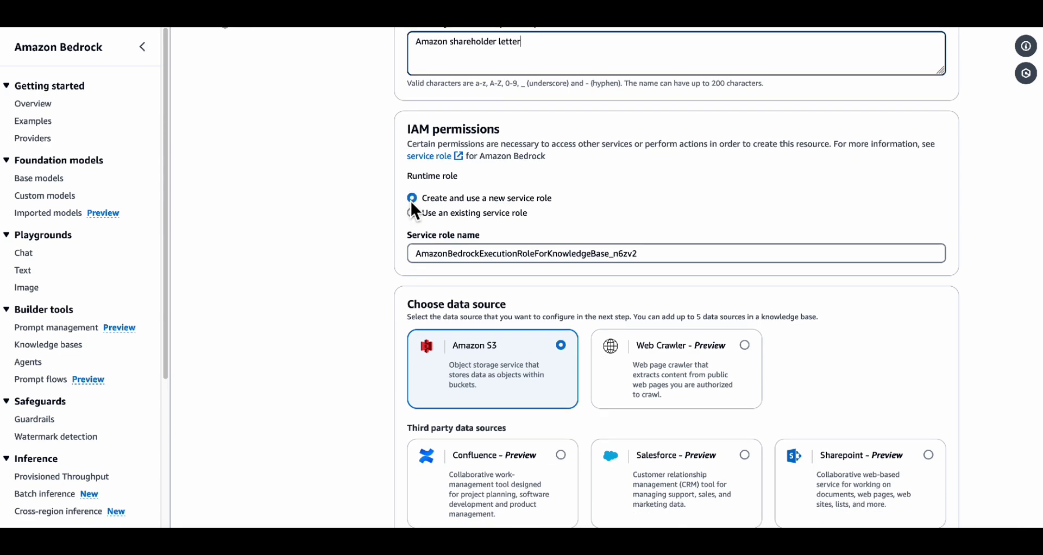
pyautogui.scroll(-7, 652, 255)
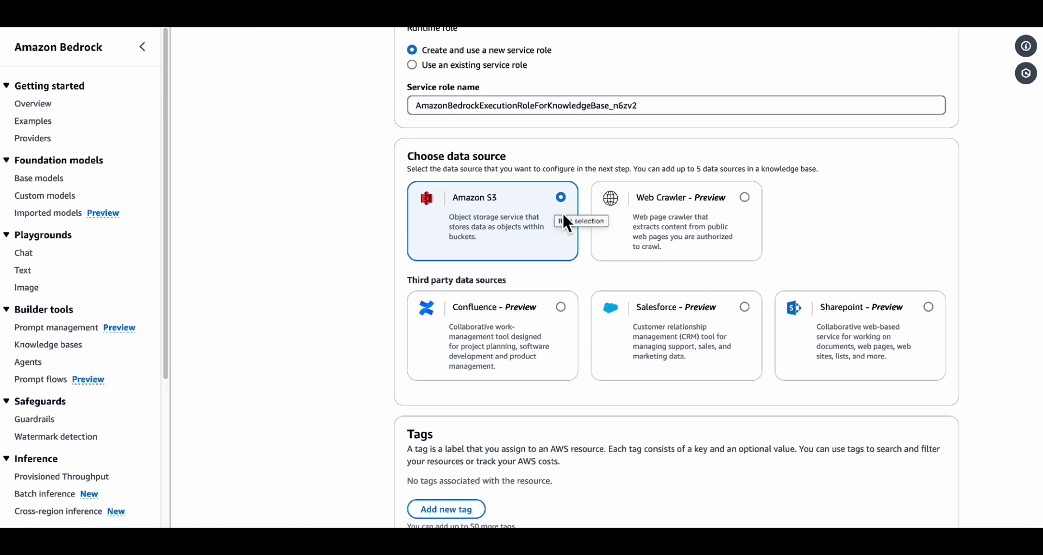
pyautogui.scroll(-2, 568, 226)
pyautogui.scroll(-6, 388, 293)
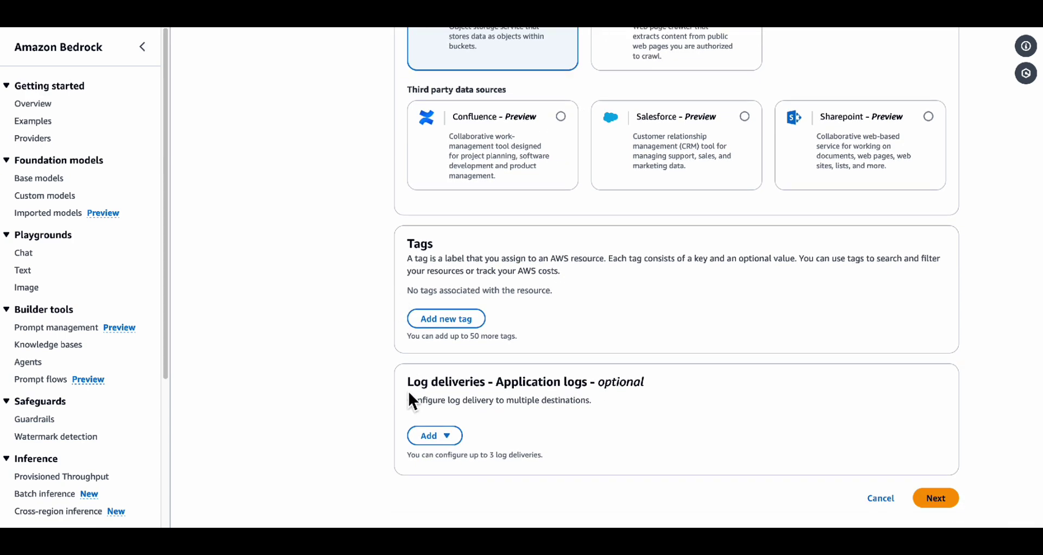
pyautogui.click(934, 498)
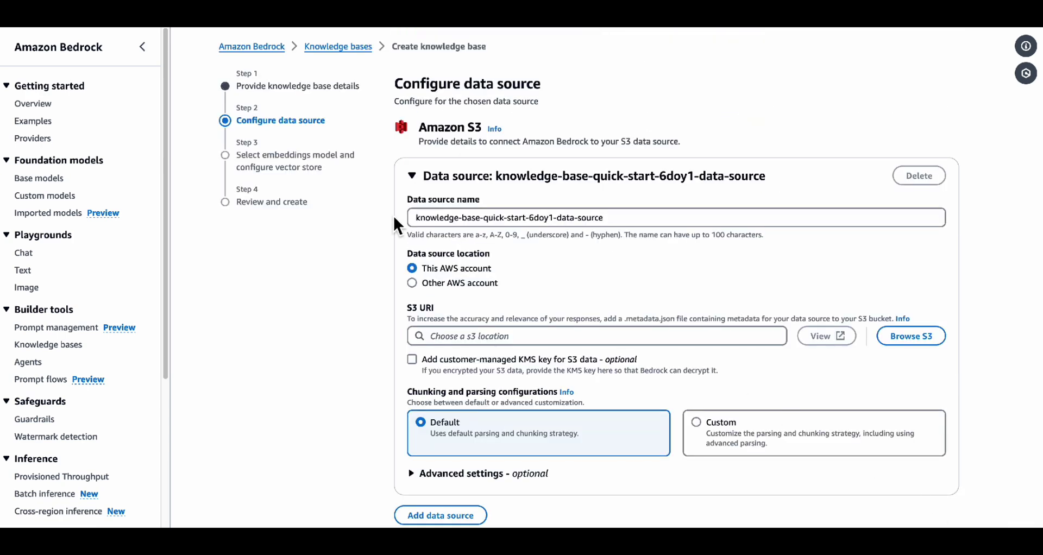
# Switch to the Amazon S3 bucket generative-ai-demo-data and examine the files in the annualleter folder, widening the name column
pyautogui.scroll(-1, 409, 140)
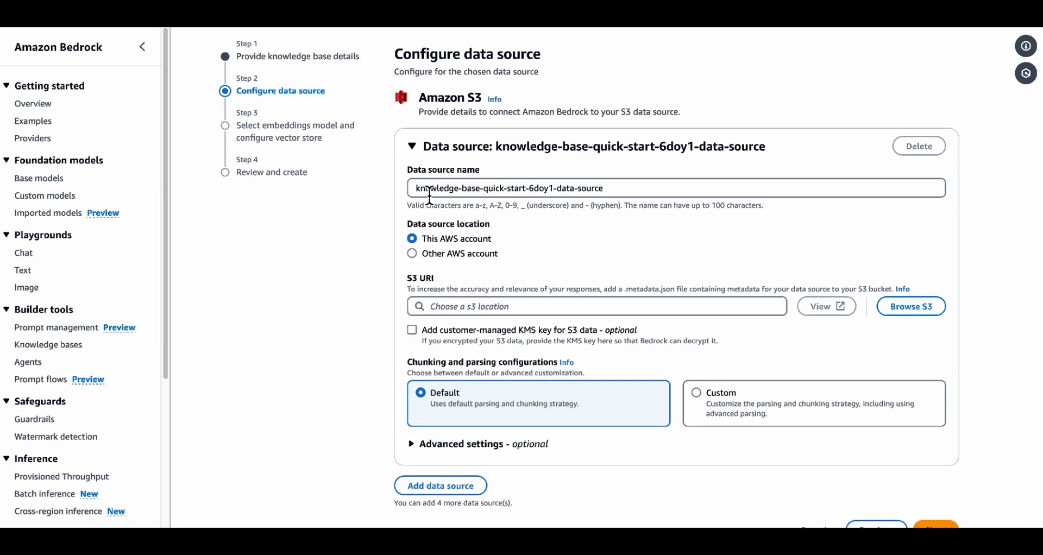
pyautogui.scroll(-1, 429, 195)
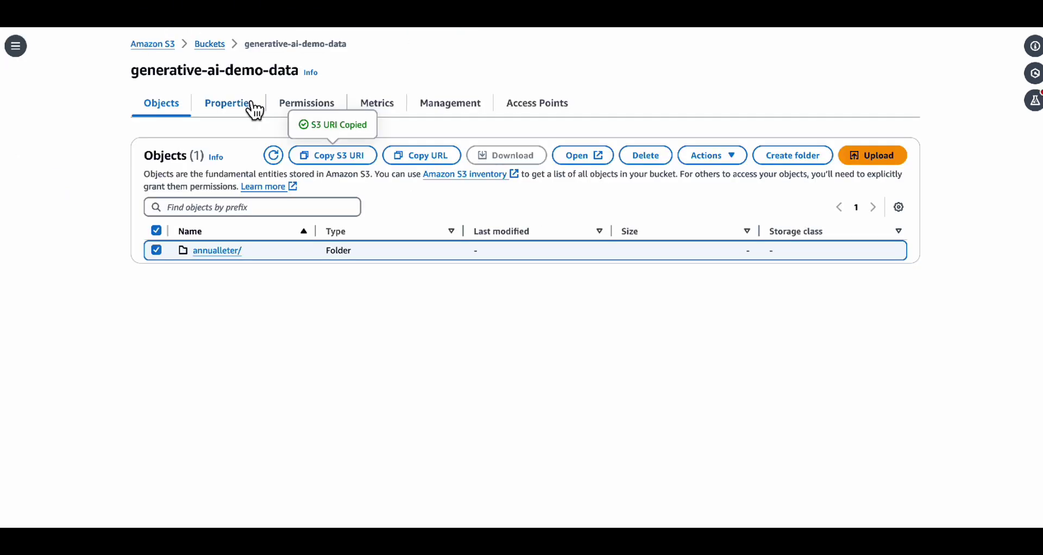
pyautogui.click(234, 257)
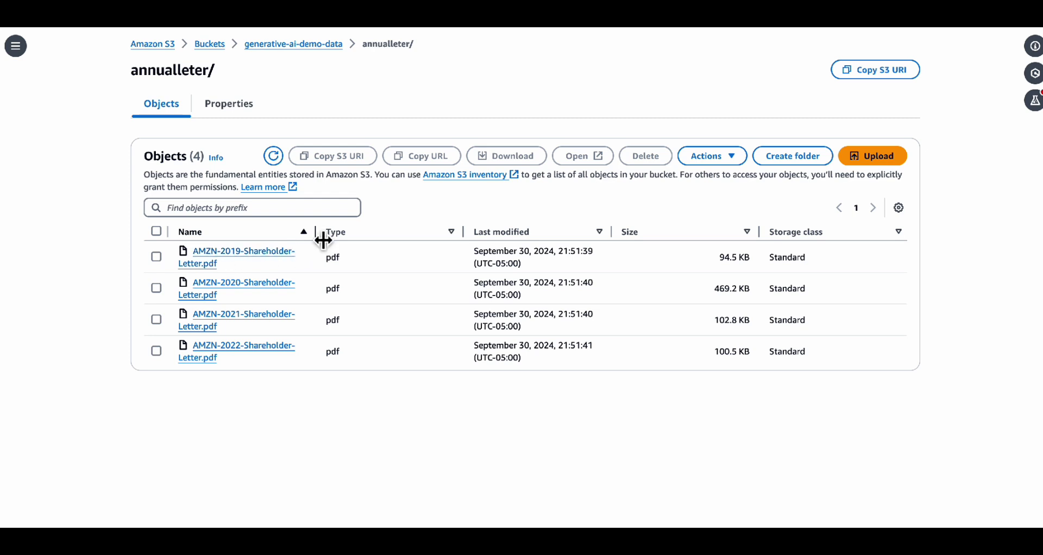
pyautogui.moveTo(323, 240); pyautogui.dragTo(475, 240)
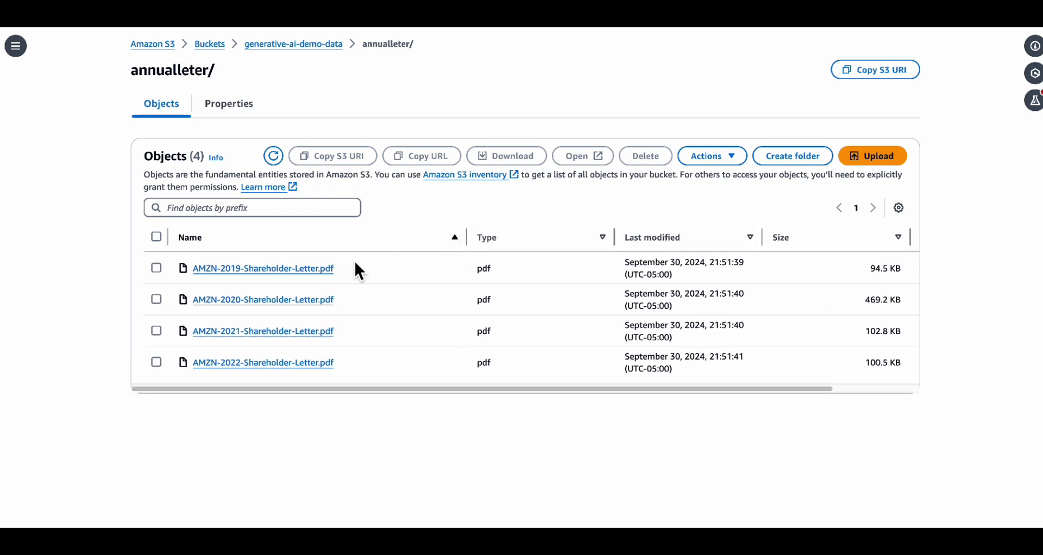
# Copy the S3 URI of the annualleter folder from the bucket and enter s3://generative-ai-demo-data/annualleter/ as the Bedrock data source location
pyautogui.click(294, 56)
pyautogui.click(157, 251)
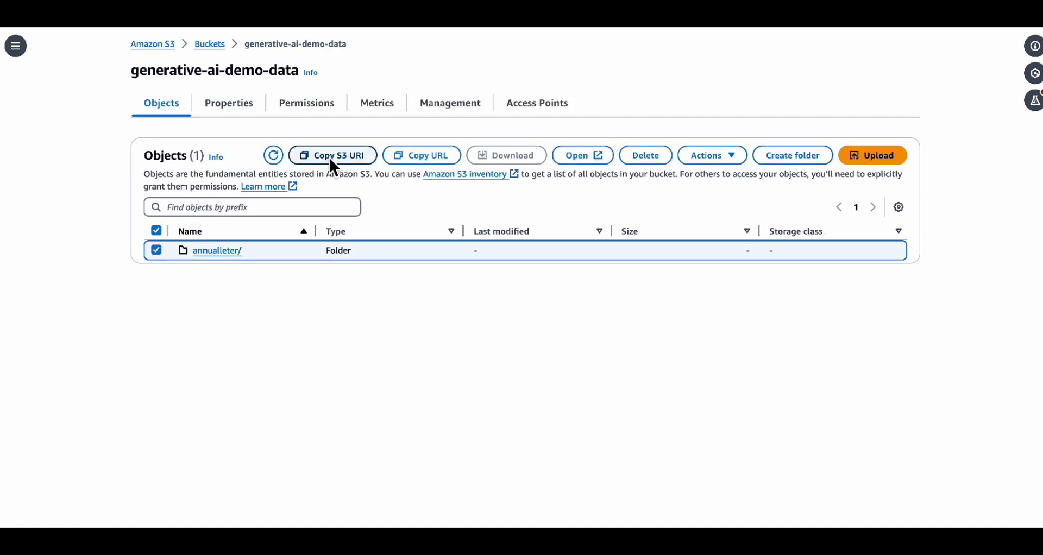
pyautogui.click(339, 159)
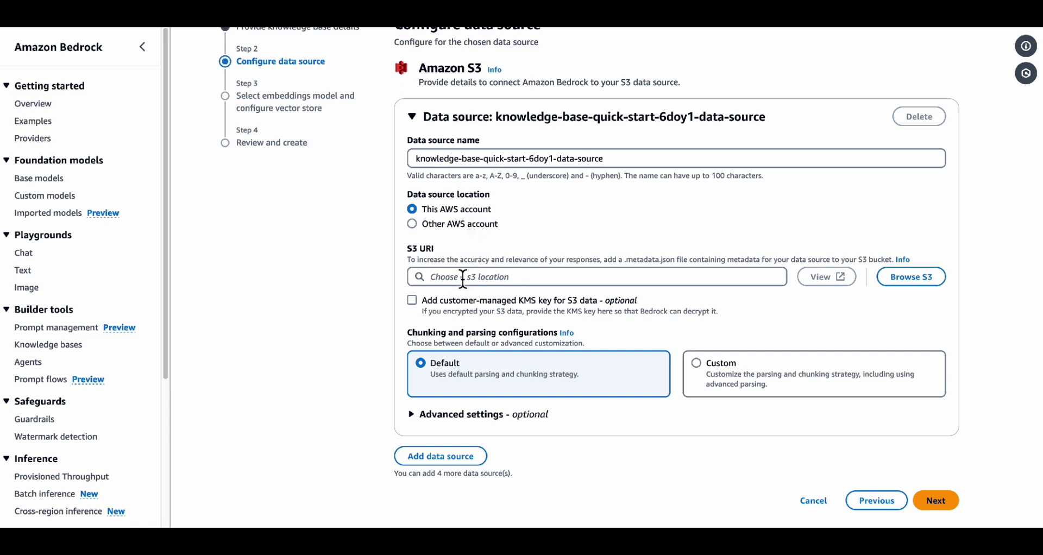
pyautogui.click(463, 280)
pyautogui.hotkey('ctrl', 'v')
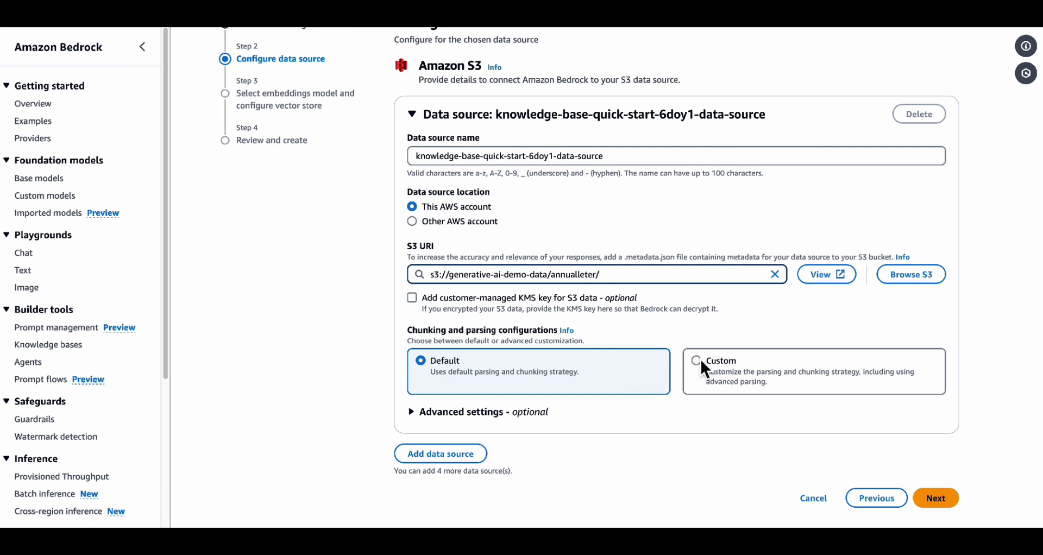
# Expand the data source's advanced settings, keep the default KMS key and Delete policy, and proceed to the embeddings configuration
pyautogui.click(417, 414)
pyautogui.scroll(-1, 416, 416)
pyautogui.scroll(-3, 416, 418)
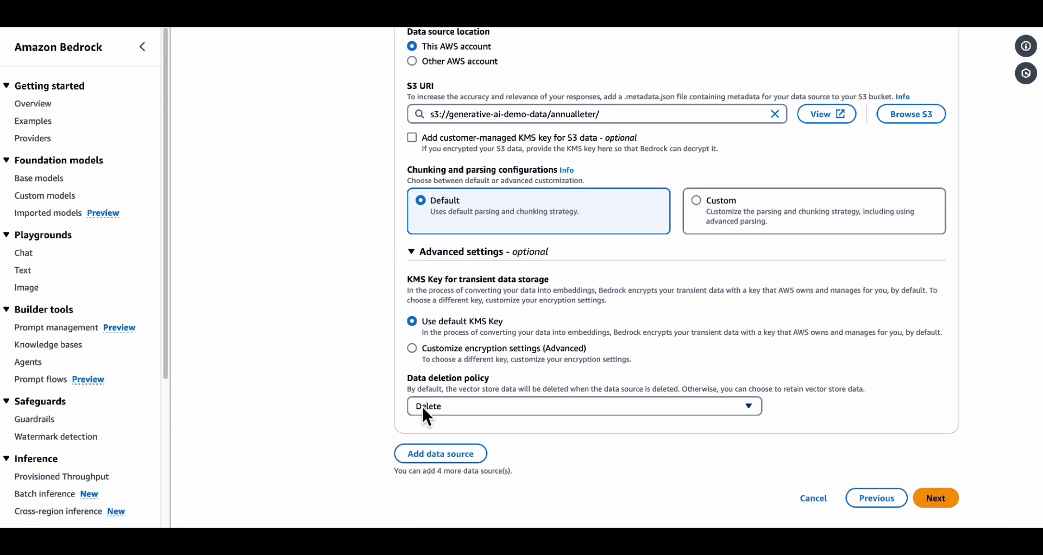
pyautogui.click(950, 496)
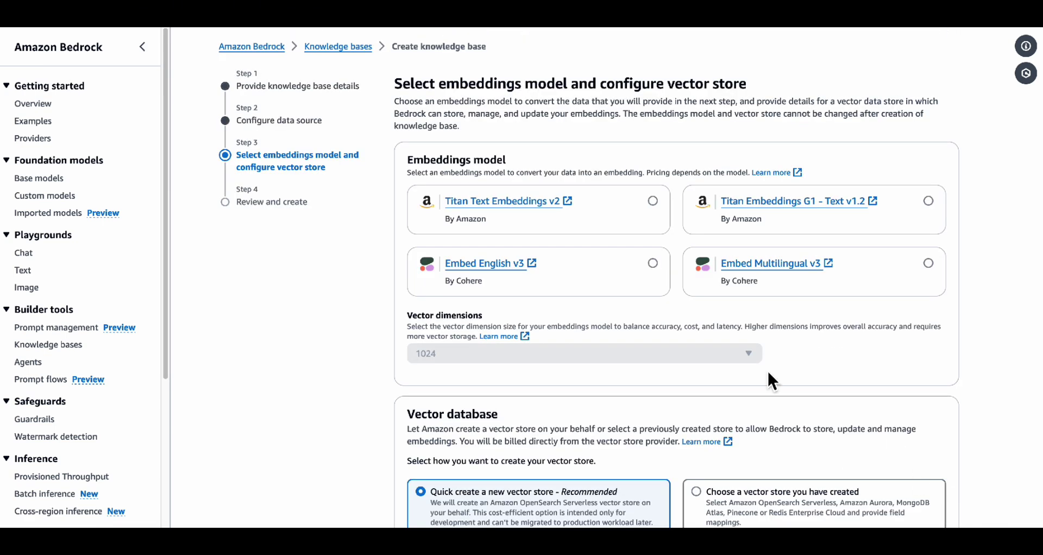
# Select Titan Text Embeddings v2 with 1024 vector dimensions, keep quick creation of a new vector store, and proceed to the review
pyautogui.scroll(-1, 617, 167)
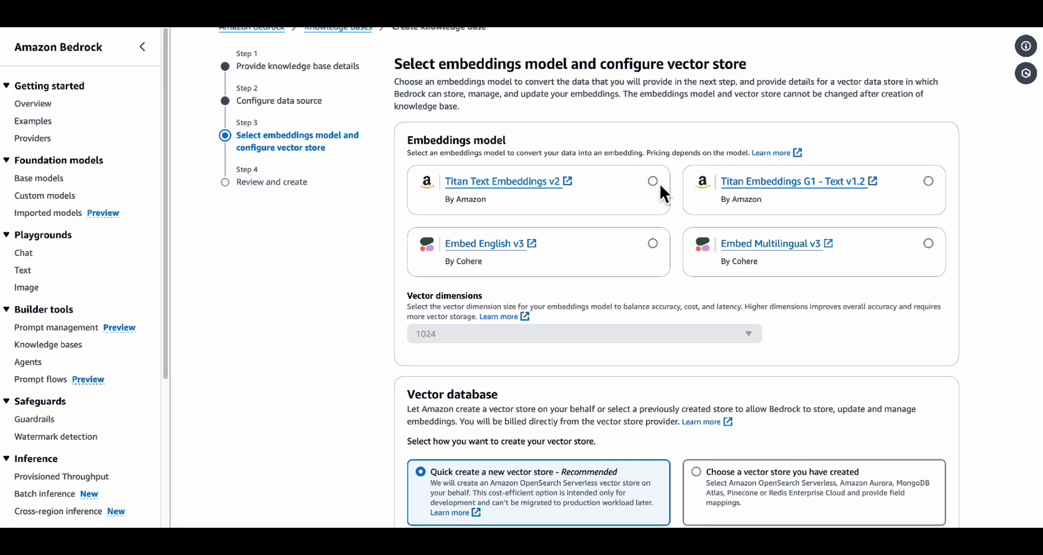
pyautogui.click(658, 184)
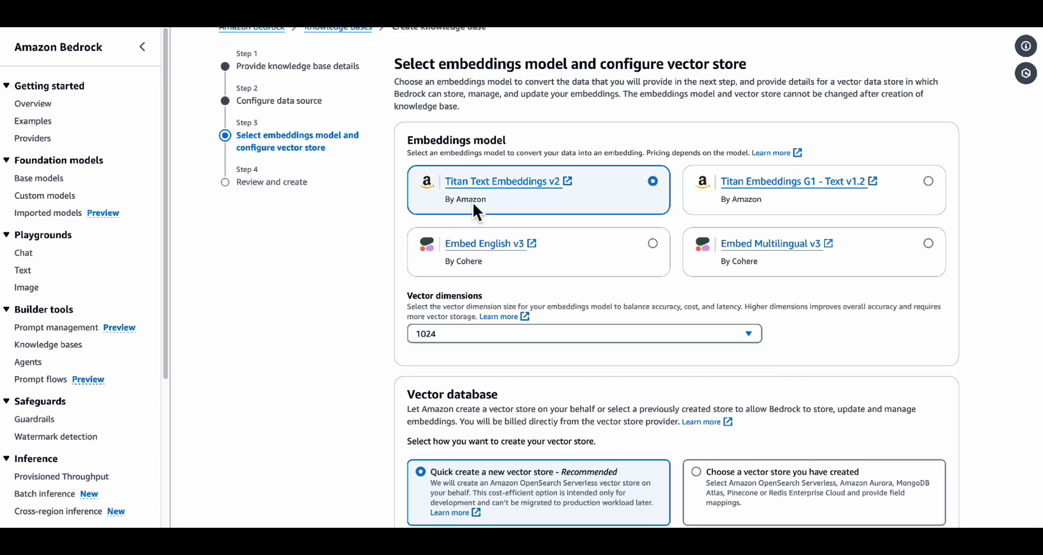
pyautogui.scroll(-3, 394, 220)
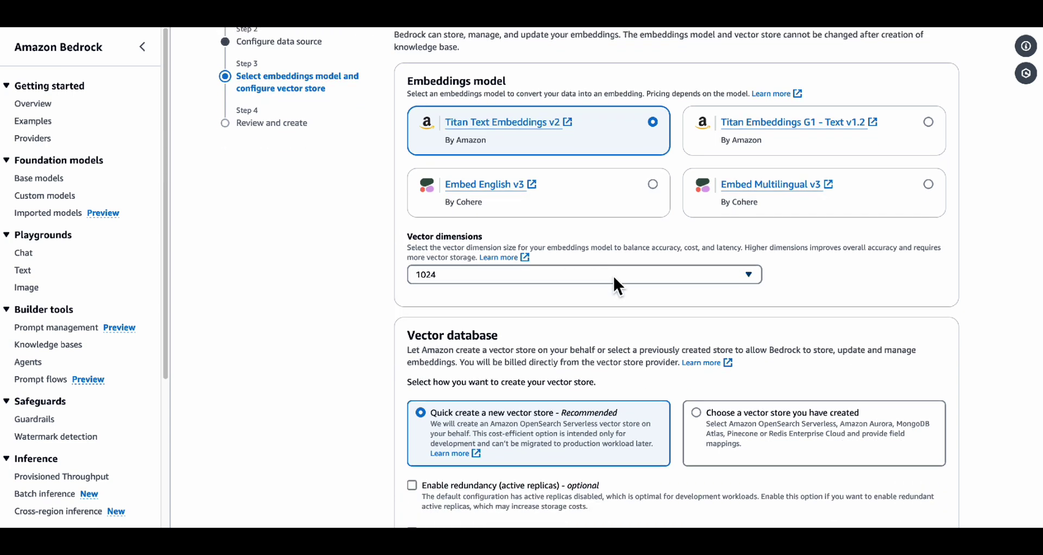
pyautogui.click(616, 276)
pyautogui.click(614, 278)
pyautogui.scroll(-1, 397, 266)
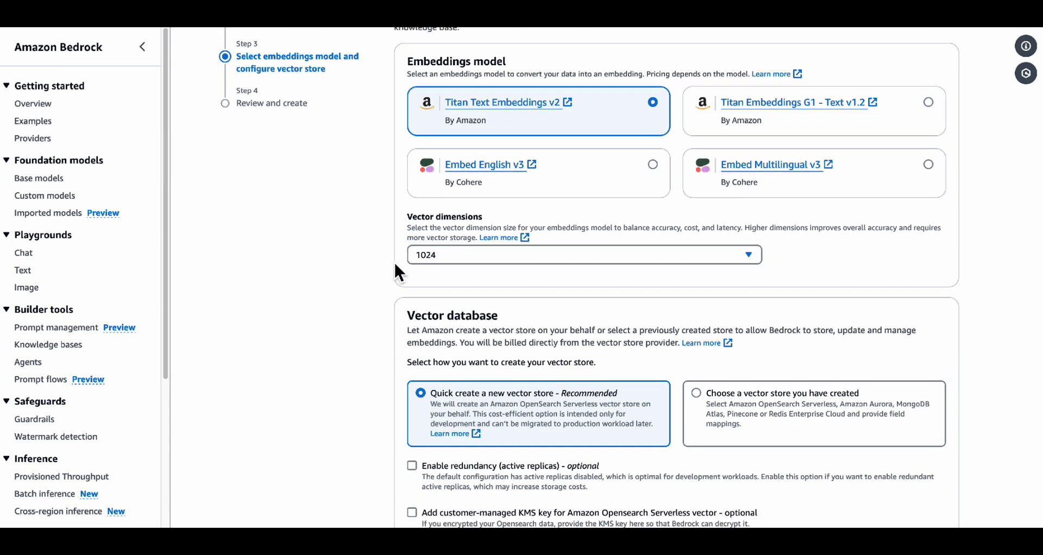
pyautogui.scroll(-3, 395, 266)
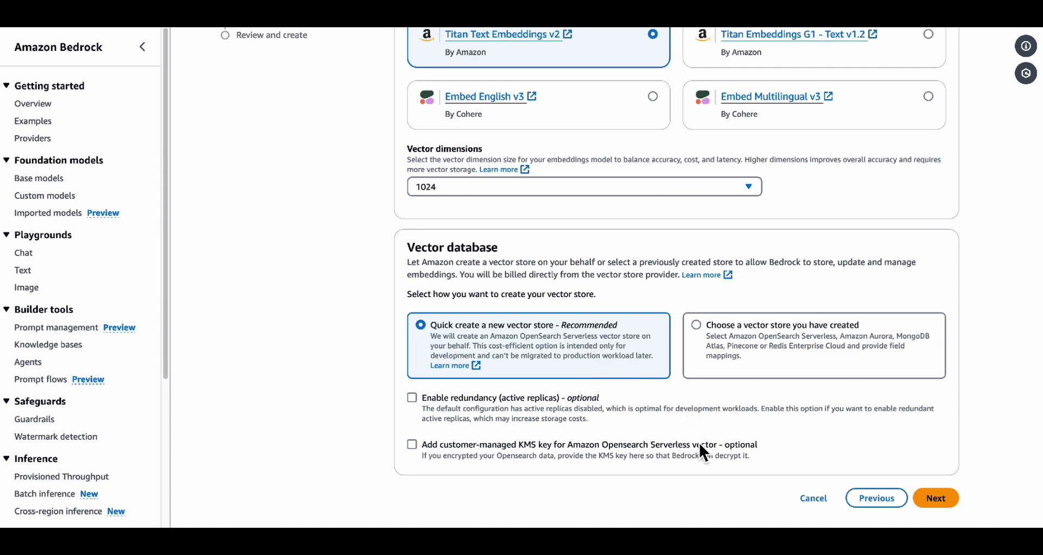
pyautogui.click(937, 499)
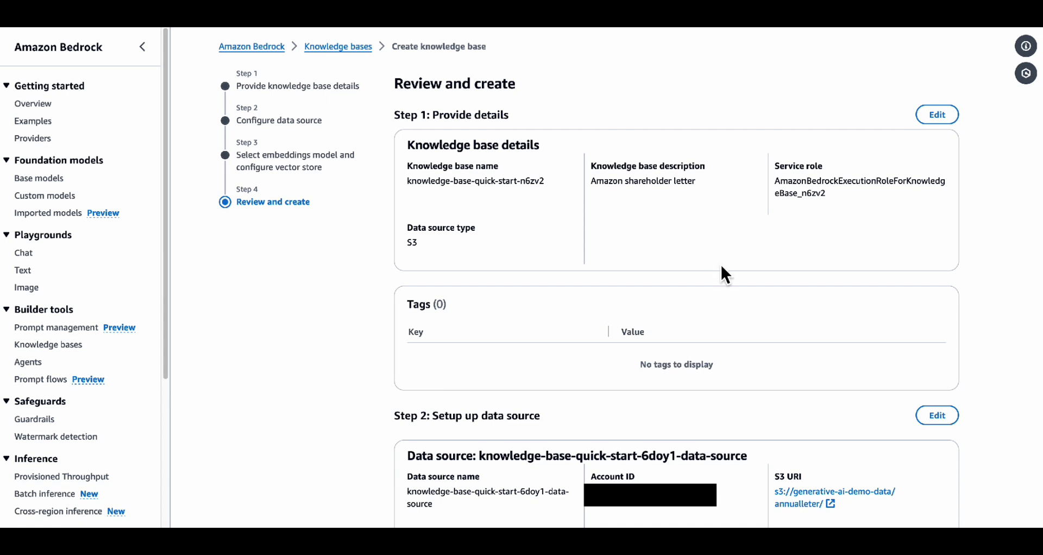
# Review the configuration summary, create the knowledge base, and dismiss the vector database notification
pyautogui.scroll(-7, 721, 266)
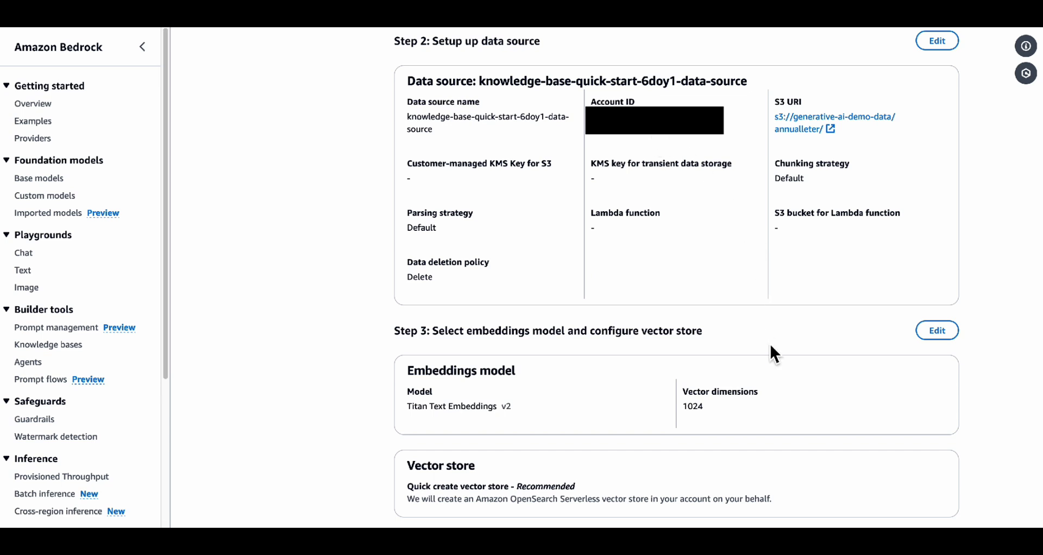
pyautogui.scroll(-1, 867, 454)
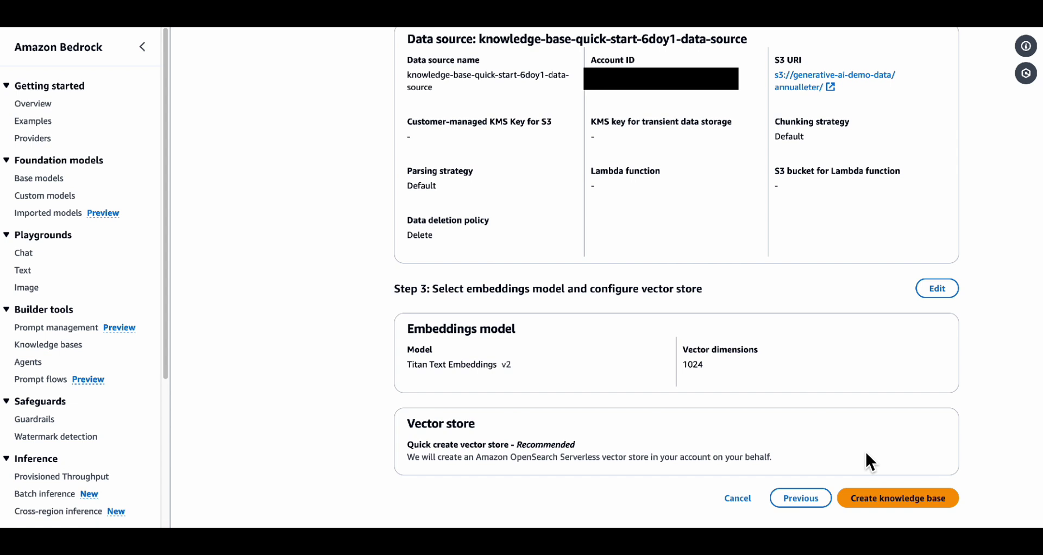
pyautogui.click(898, 504)
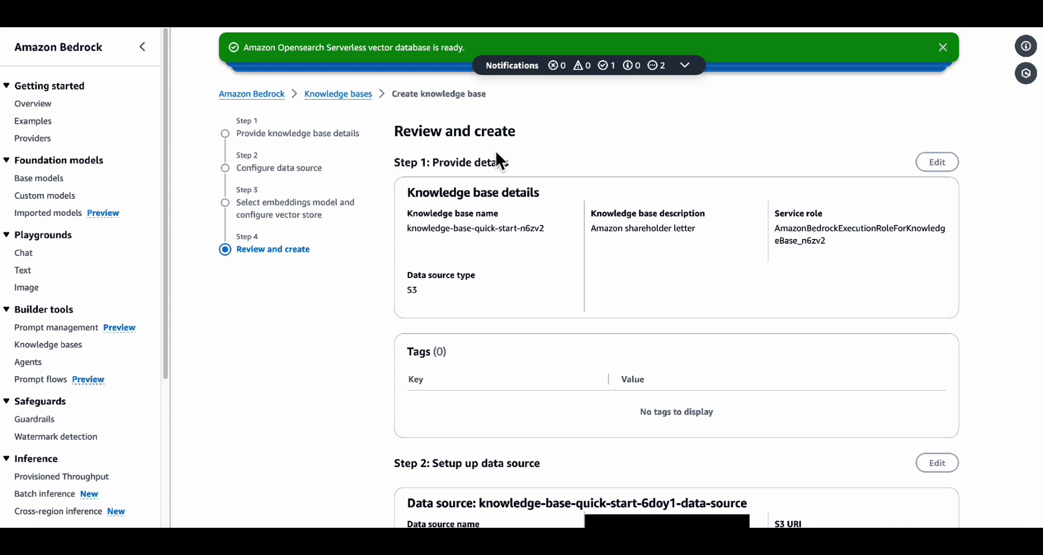
pyautogui.click(945, 50)
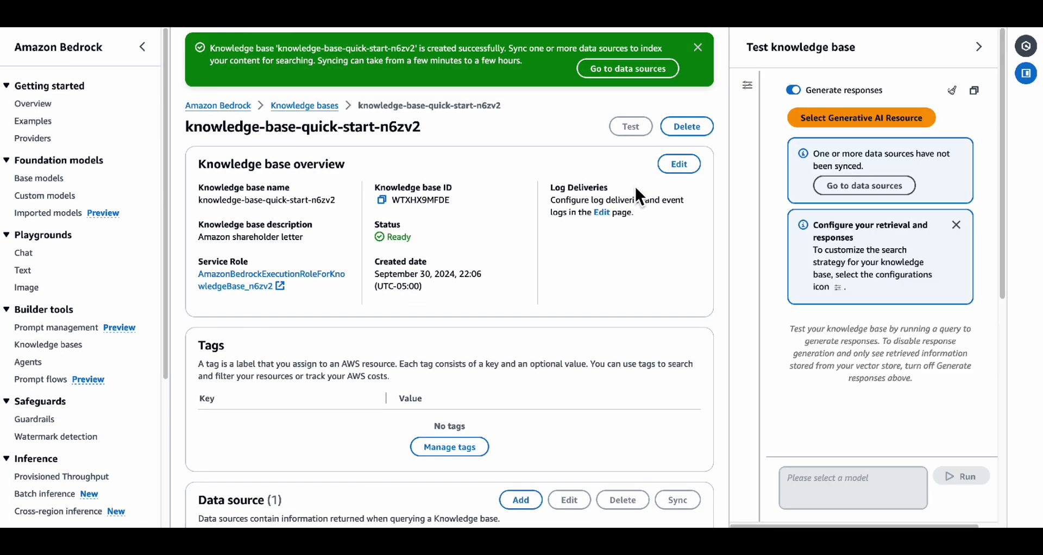
# Select the knowledge base's S3 data source and sync it
pyautogui.scroll(-5, 634, 184)
pyautogui.click(212, 326)
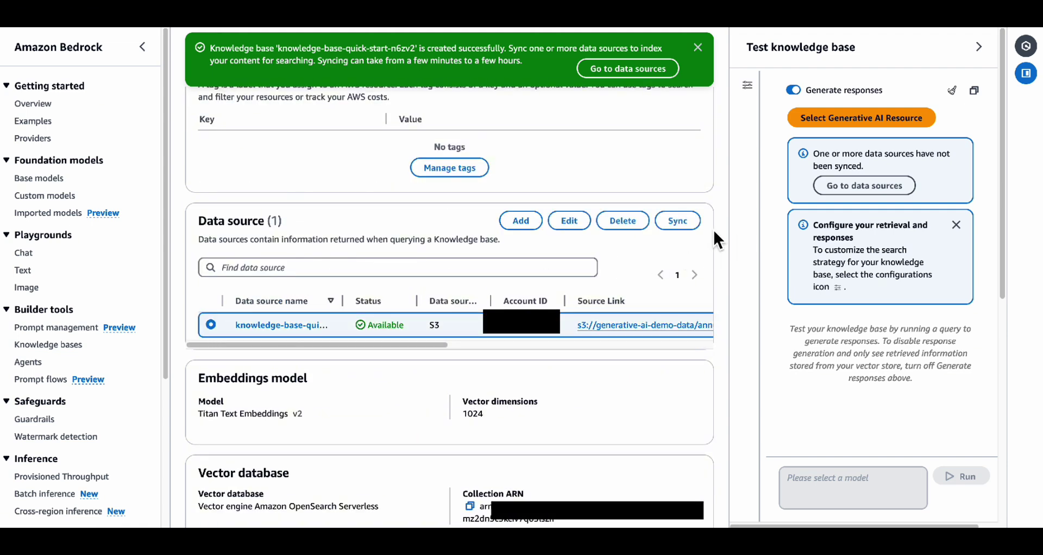
pyautogui.click(678, 221)
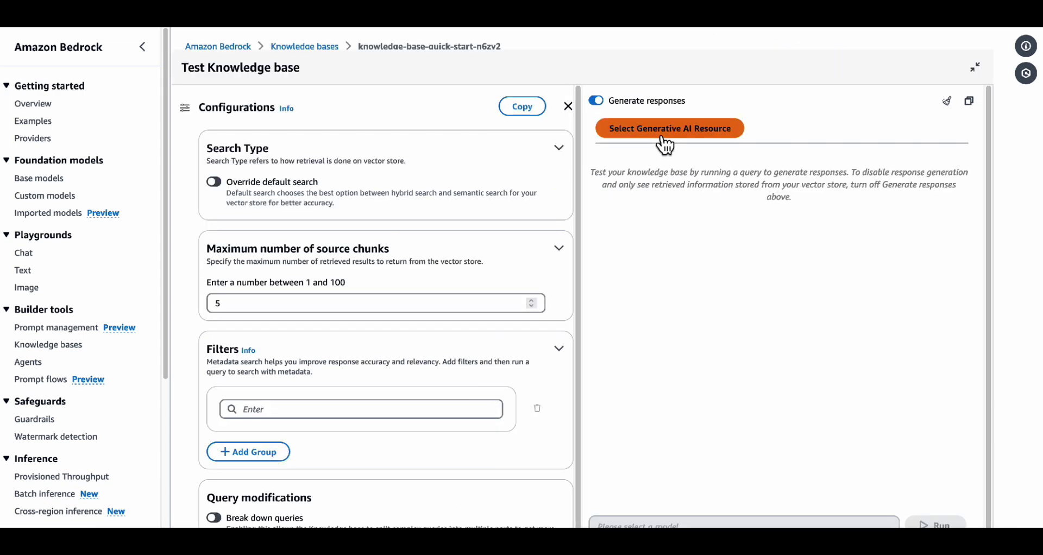
# Choose Anthropic's Claude 3 Haiku v1 with on-demand throughput as the response model for testing the knowledge base
pyautogui.click(668, 144)
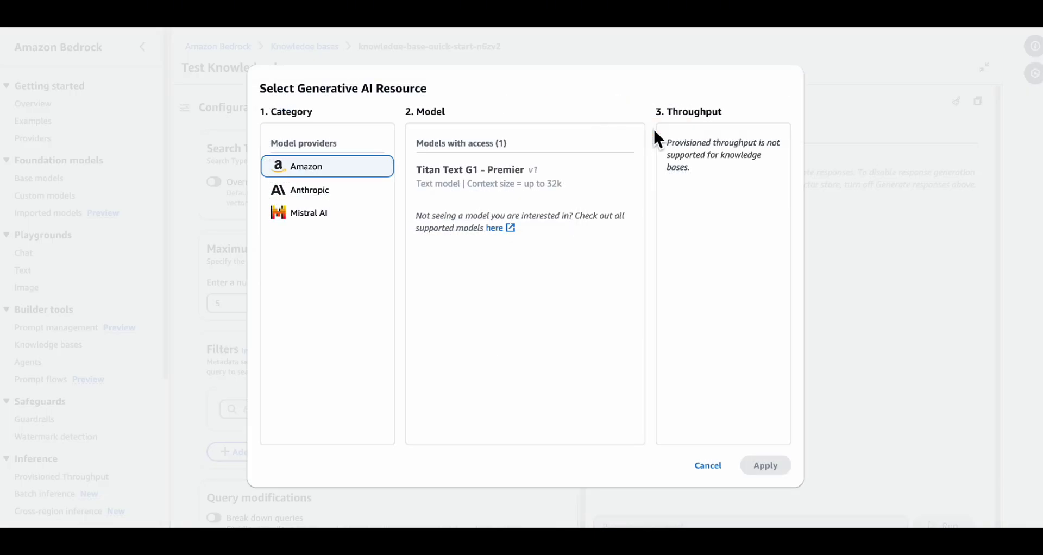
pyautogui.click(329, 196)
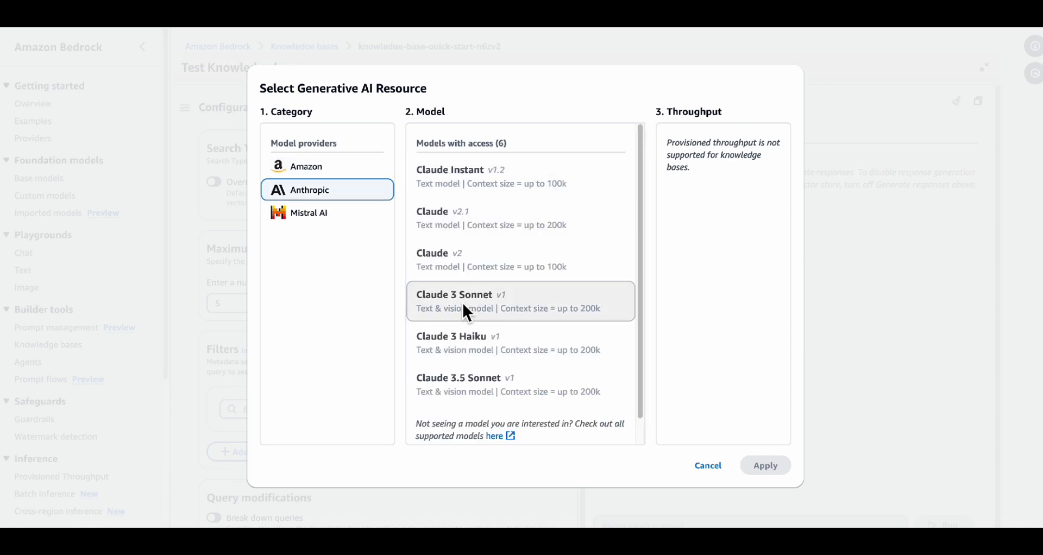
pyautogui.click(470, 341)
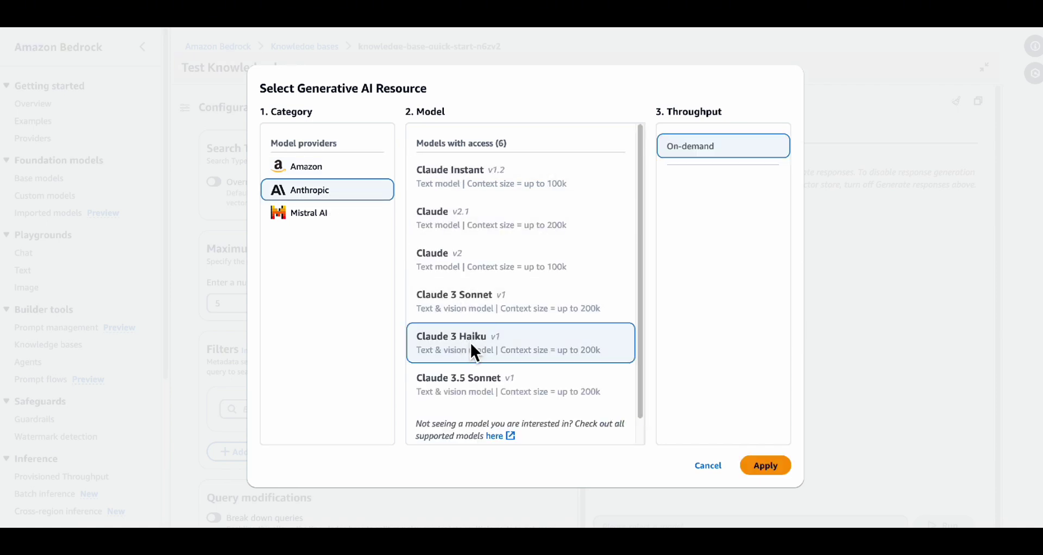
pyautogui.click(766, 467)
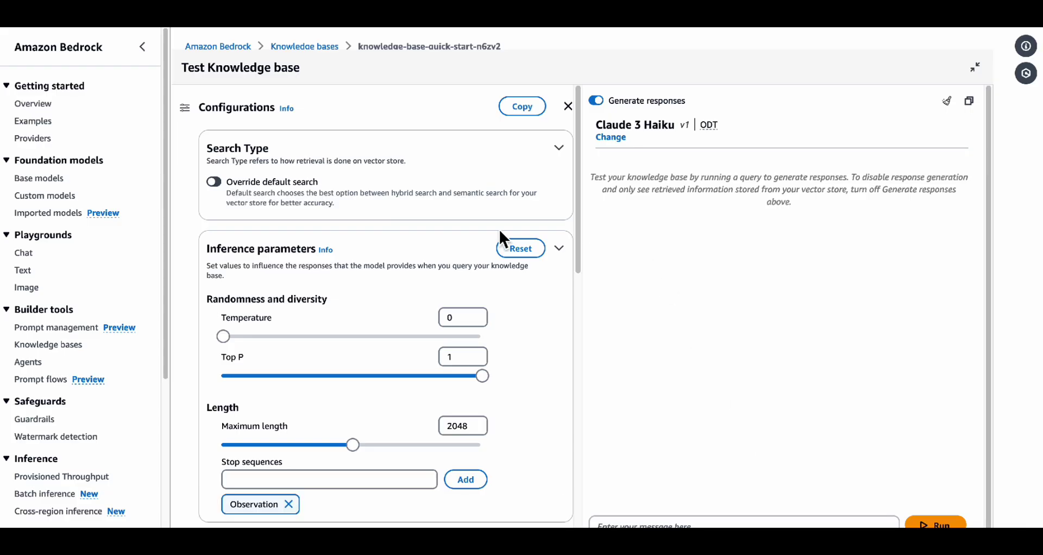
# Review the test configurations, from search type and inference parameters through source chunks, filters and query modifications to the prompt template and guardrails
pyautogui.scroll(-1, 507, 256)
pyautogui.scroll(-3, 206, 183)
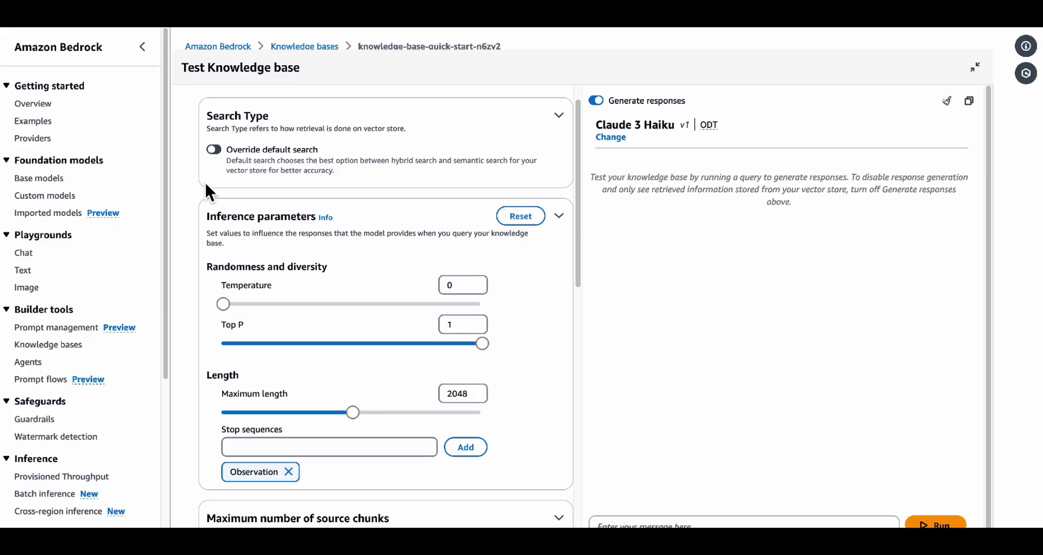
pyautogui.scroll(-6, 206, 182)
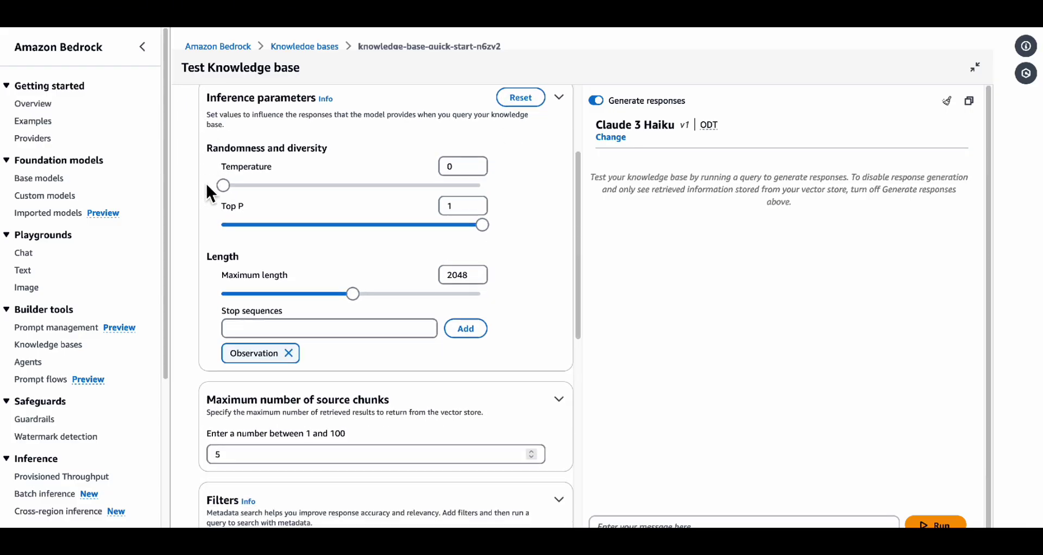
pyautogui.scroll(-5, 208, 186)
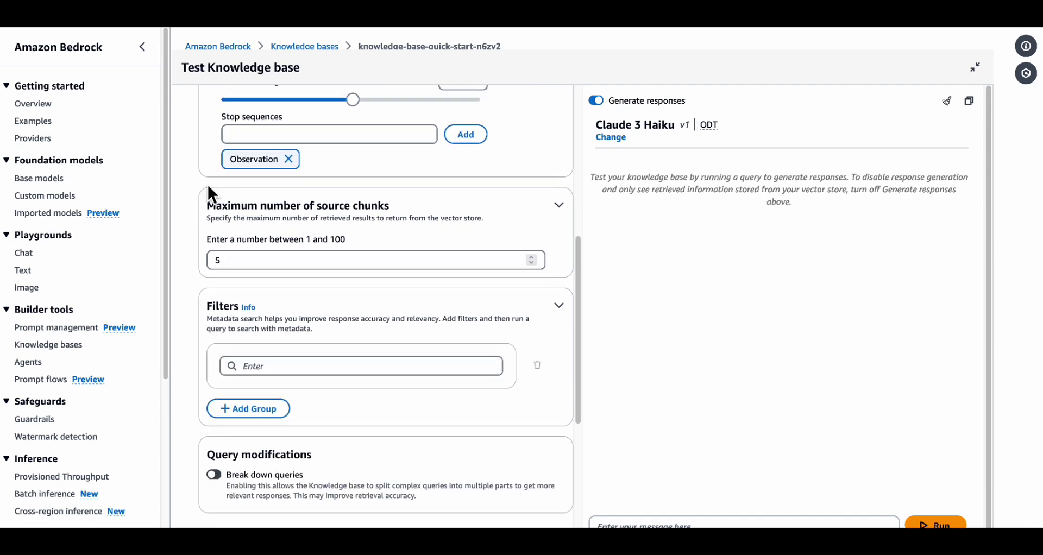
pyautogui.scroll(-5, 205, 215)
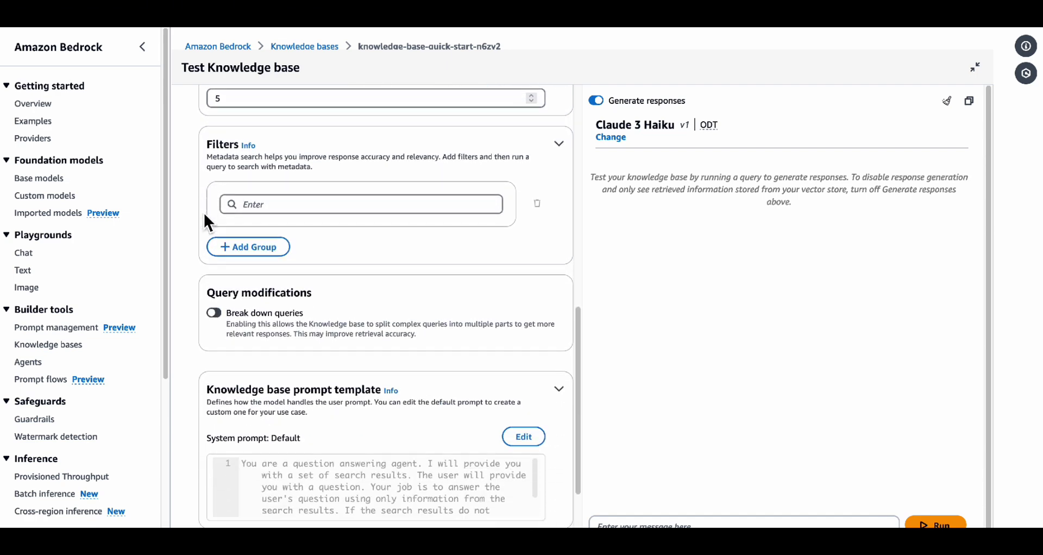
pyautogui.scroll(-2, 559, 382)
pyautogui.scroll(-1, 563, 386)
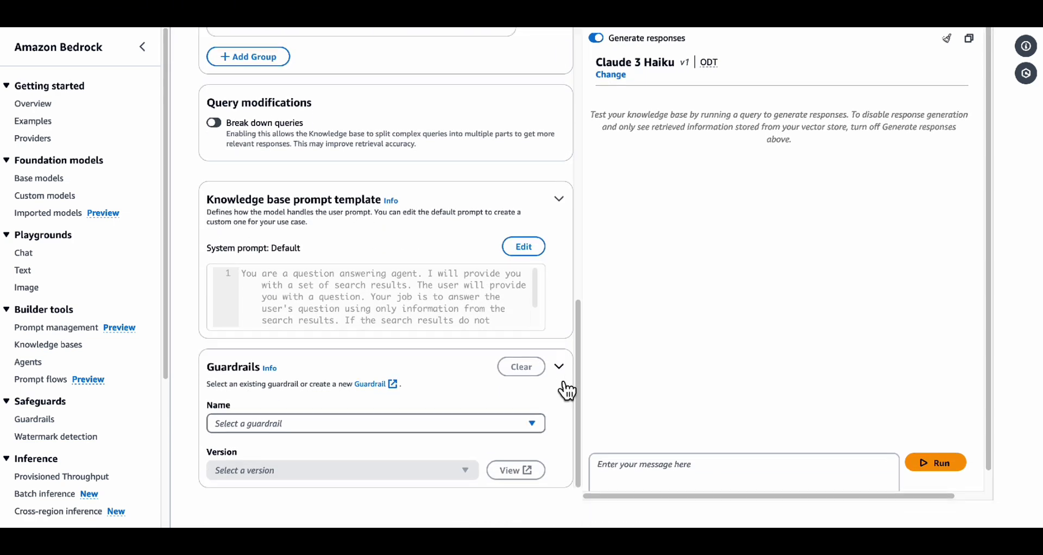
pyautogui.scroll(2, 655, 243)
pyautogui.scroll(-1, 1009, 271)
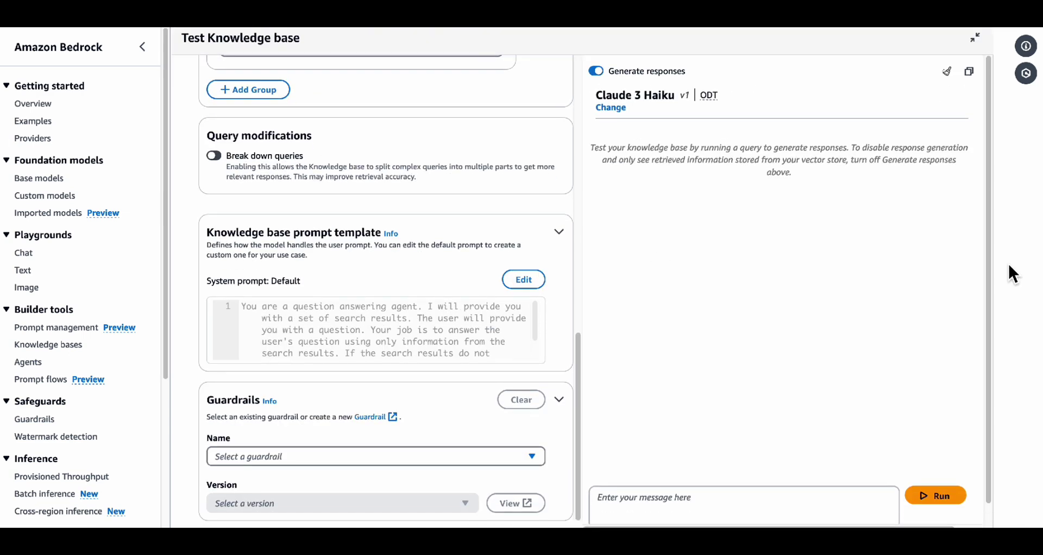
# Ask the knowledge base "What is Amazon's doing in the field of generative AI?"
pyautogui.click(650, 496)
pyautogui.write("What is Amazon's doing in the field of generative AI?")
pyautogui.click(956, 496)
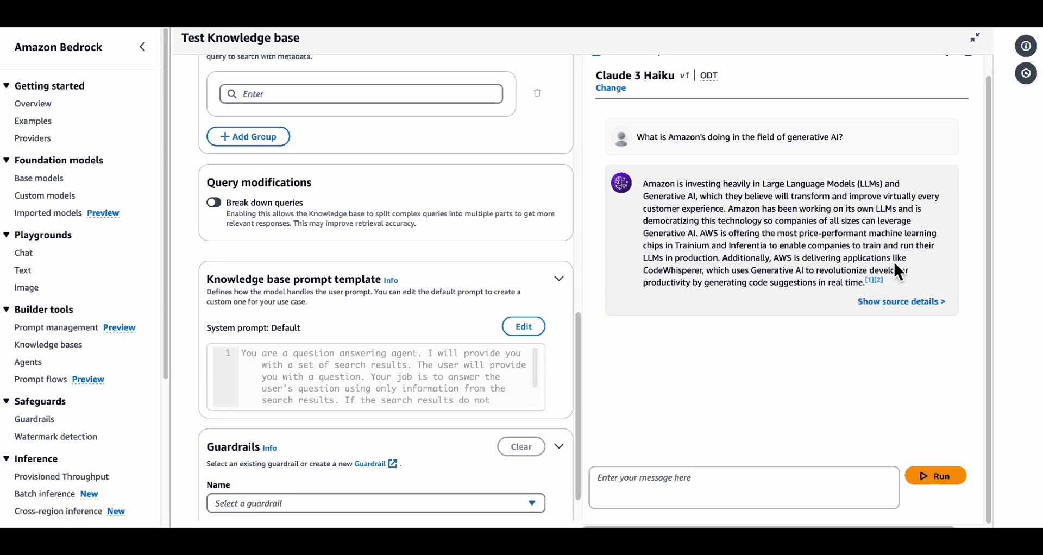
# Examine the answer's source details, including the first chunk's metadata and the second chunk's text, and hide them again
pyautogui.click(900, 302)
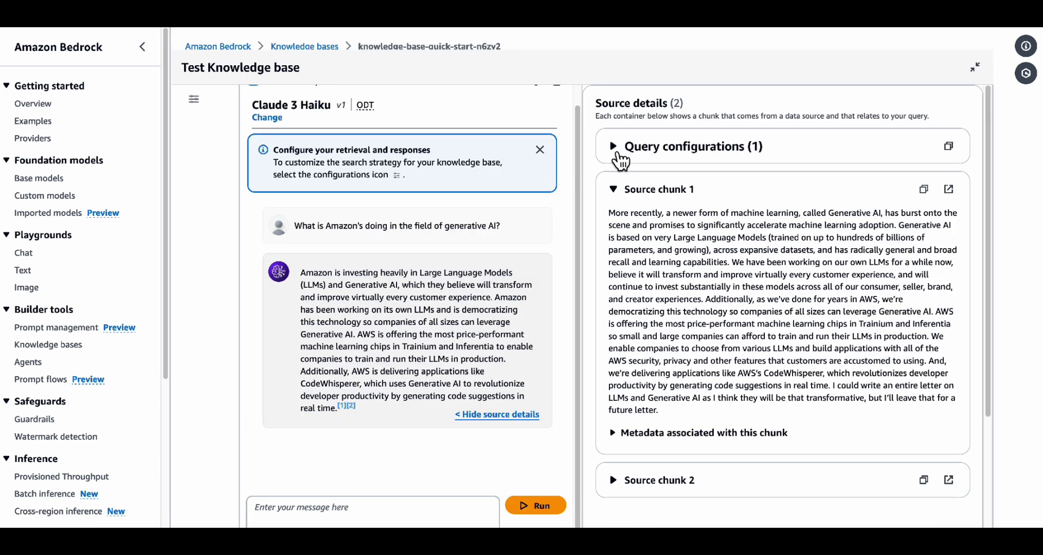
pyautogui.scroll(-1, 614, 236)
pyautogui.scroll(-2, 614, 237)
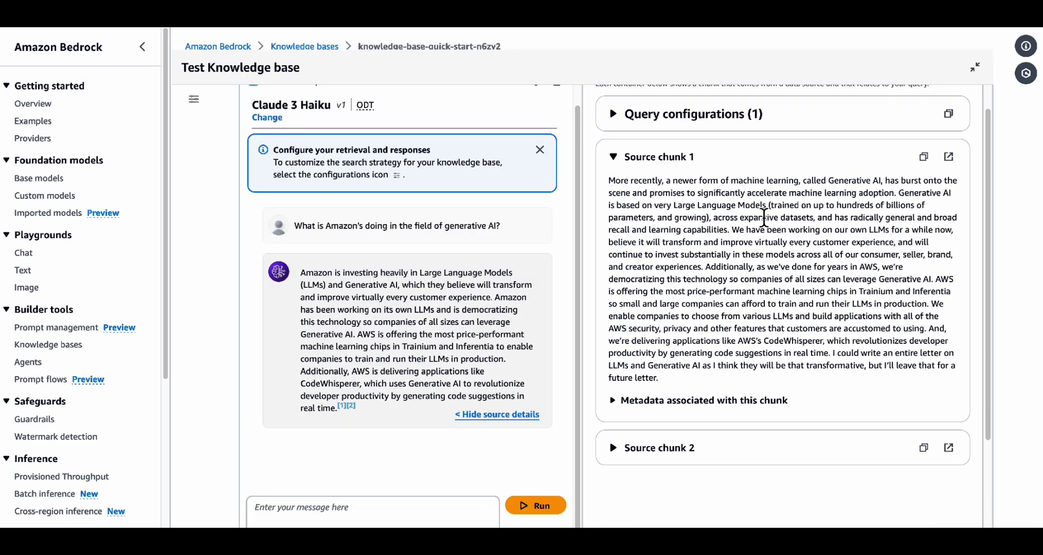
pyautogui.scroll(-1, 614, 236)
pyautogui.click(638, 383)
pyautogui.scroll(-2, 637, 384)
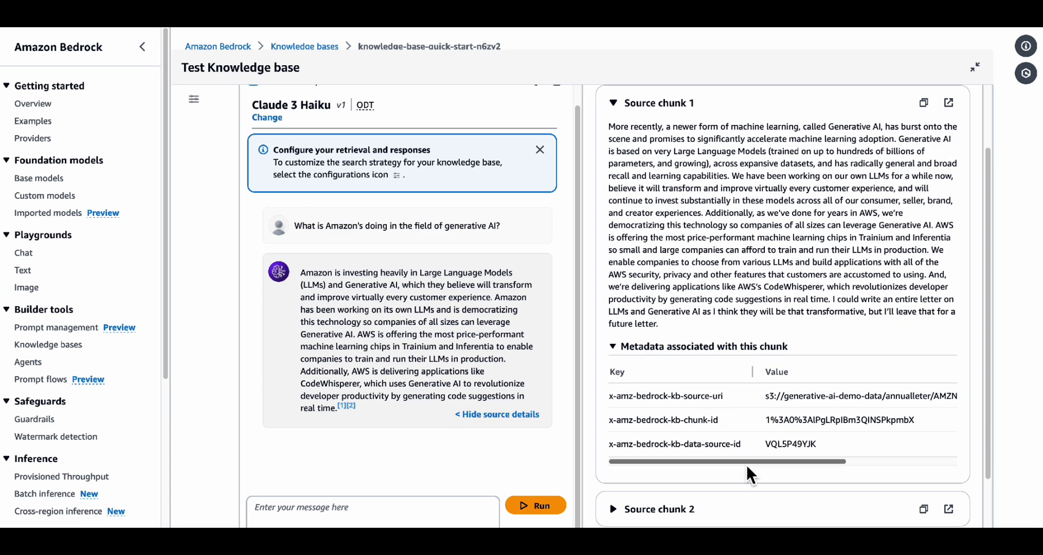
pyautogui.moveTo(750, 462); pyautogui.dragTo(704, 463)
pyautogui.click(701, 443)
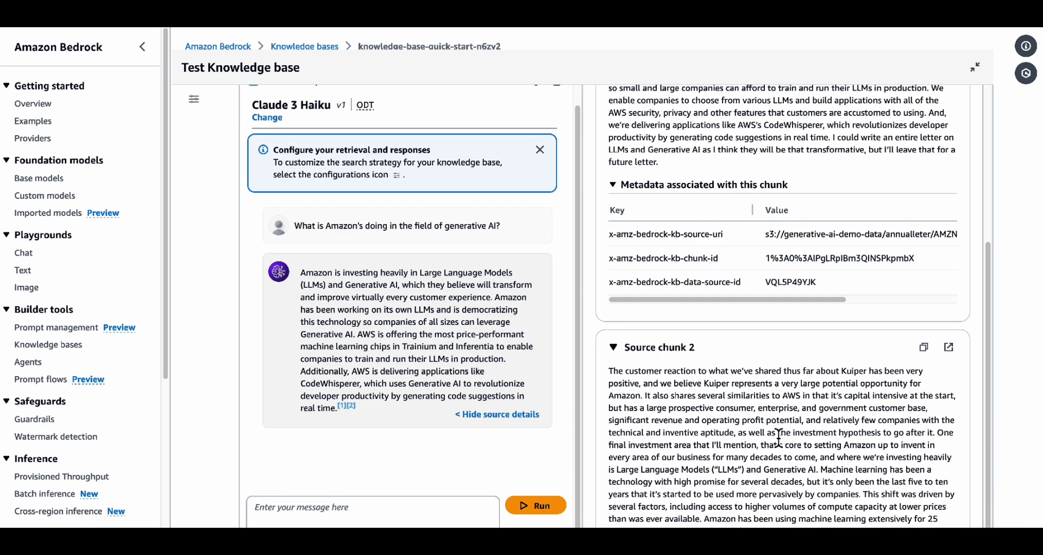
pyautogui.scroll(-5, 659, 376)
pyautogui.click(498, 337)
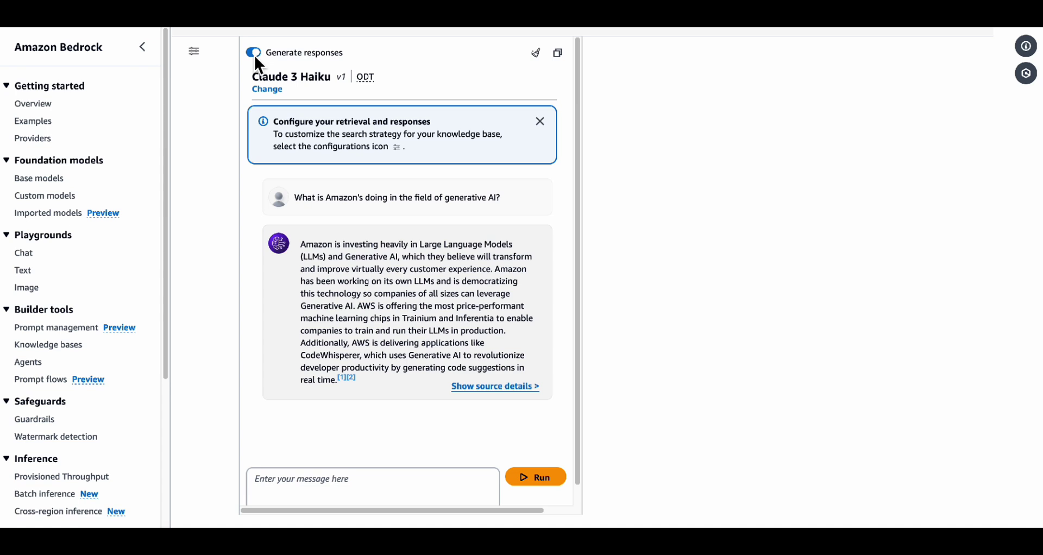
# Turn off response generation and run the query "What customers are saying about Generative AI?"
pyautogui.click(255, 53)
pyautogui.click(359, 489)
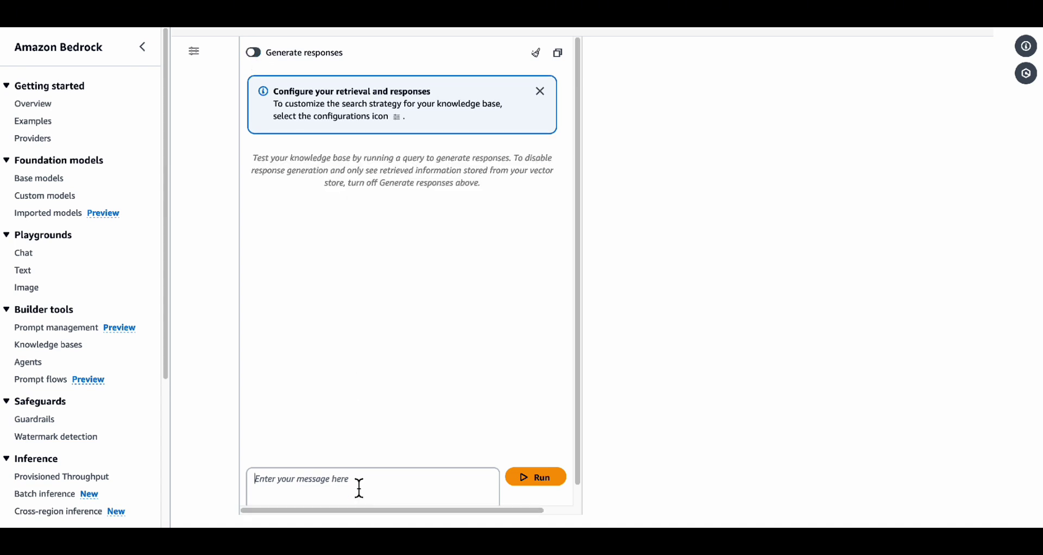
pyautogui.write('What')
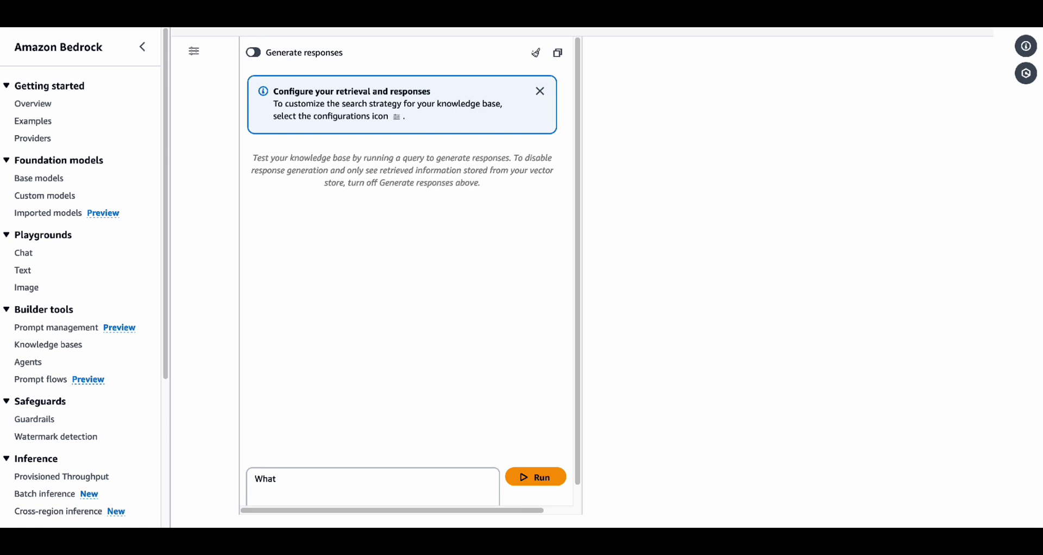
pyautogui.write(' customers are saying about Generative AI?')
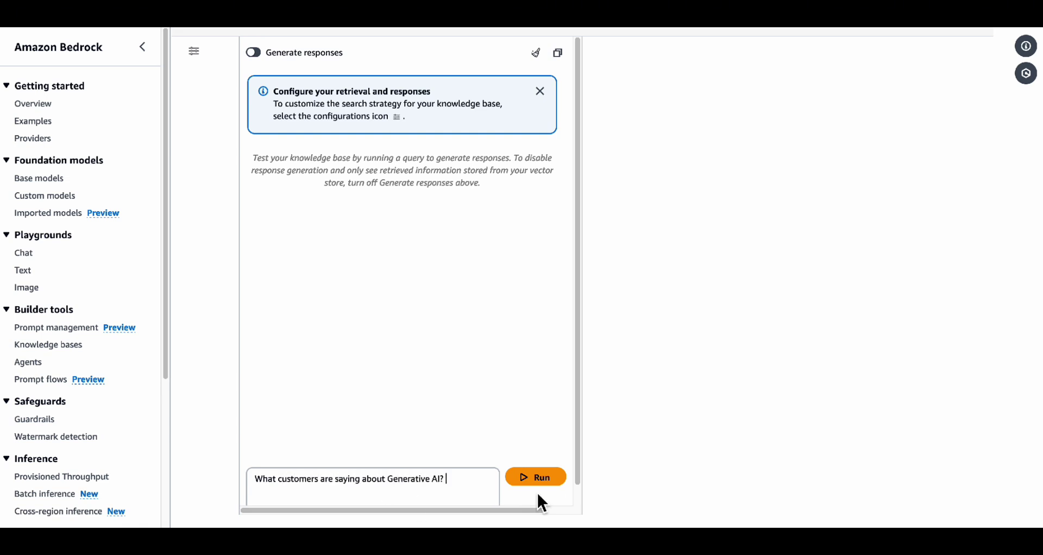
pyautogui.click(543, 478)
# Show the source details of the retrieval-only results and look through the list of source chunks
pyautogui.scroll(-2, 386, 204)
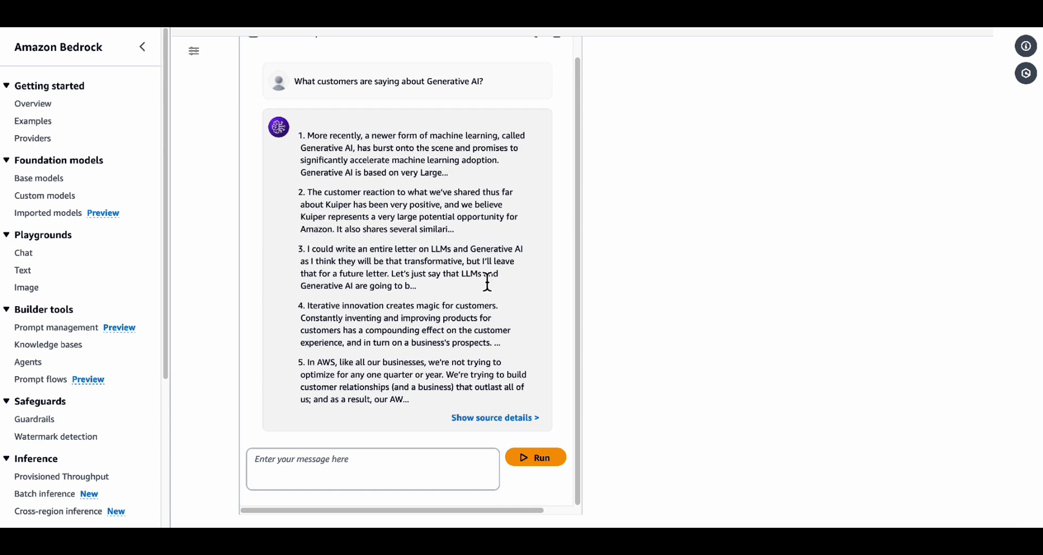
pyautogui.click(521, 419)
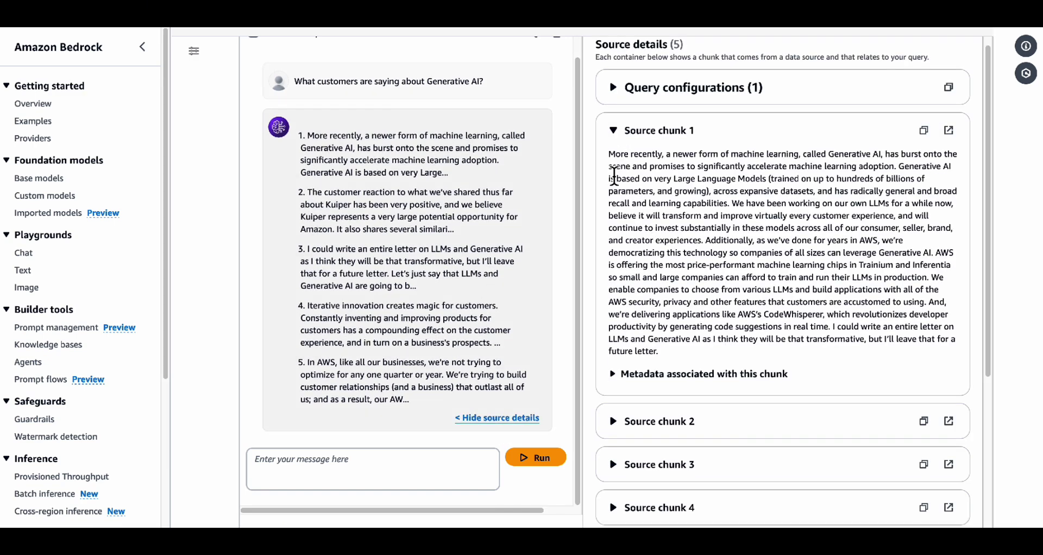
pyautogui.scroll(-3, 615, 176)
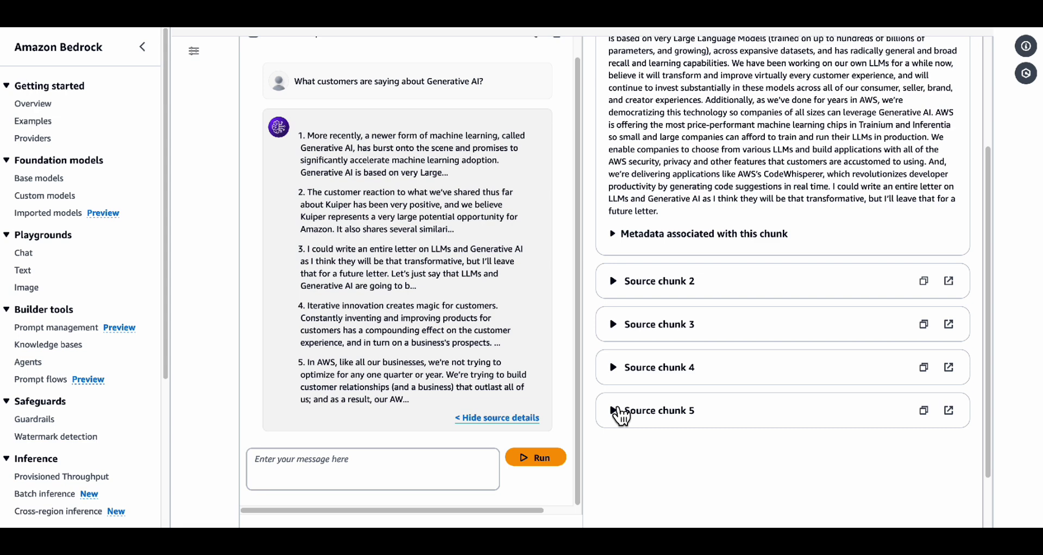
pyautogui.scroll(3, 398, 266)
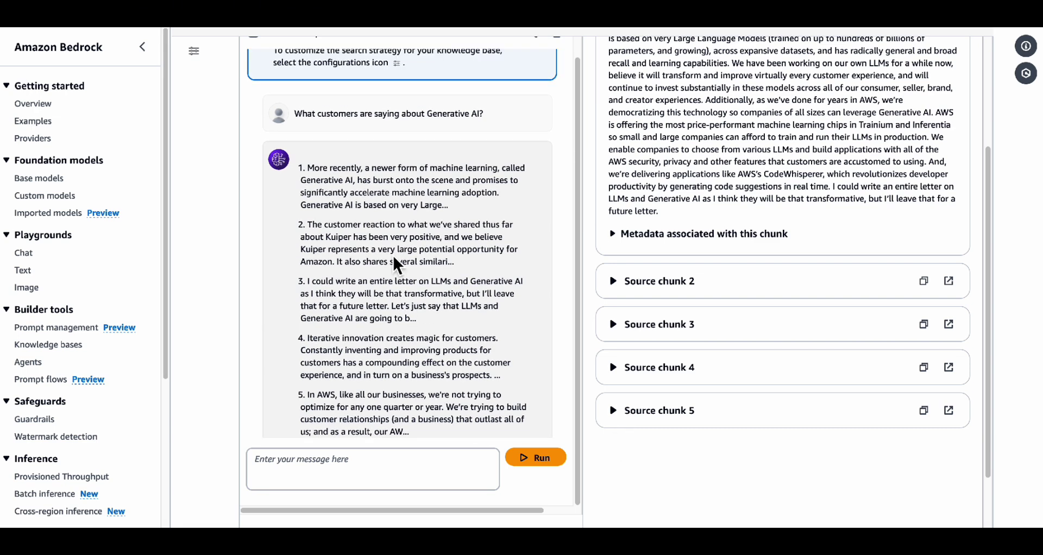
# Turn response generation back on and ask "What is the annual growth rate of AWS cloud?"
pyautogui.click(254, 53)
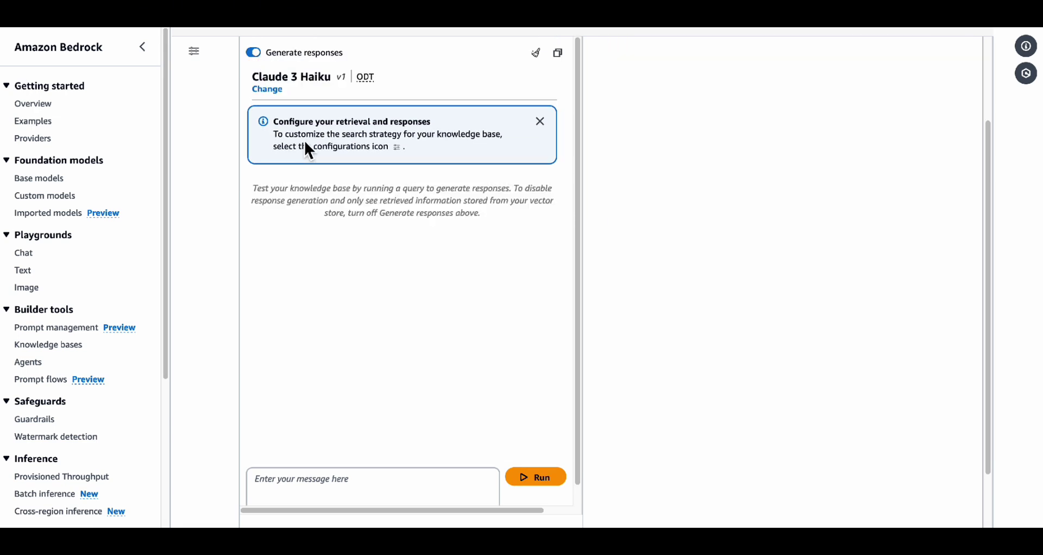
pyautogui.click(403, 493)
pyautogui.write('What is the annual growth rate of AWS cloud?')
pyautogui.click(542, 481)
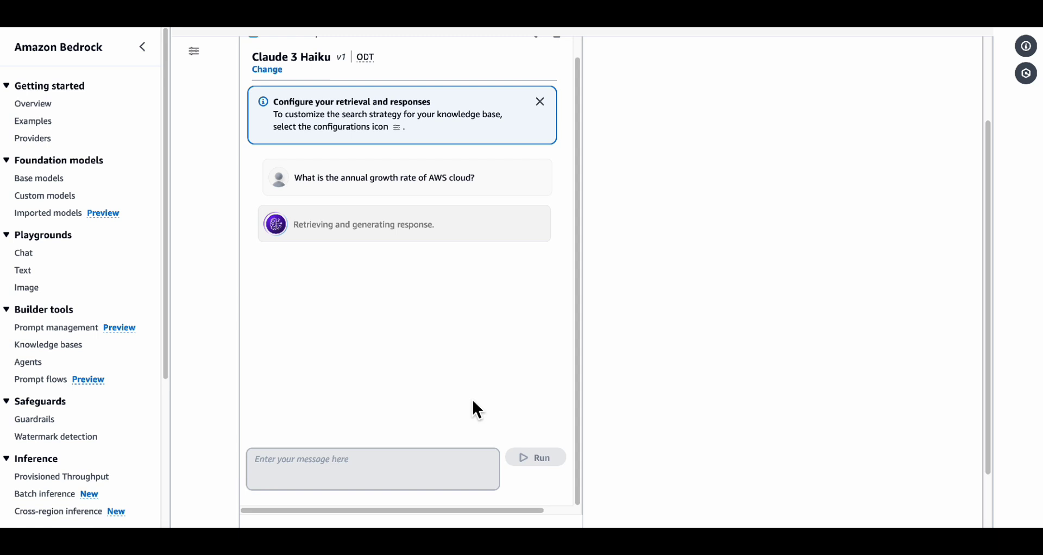